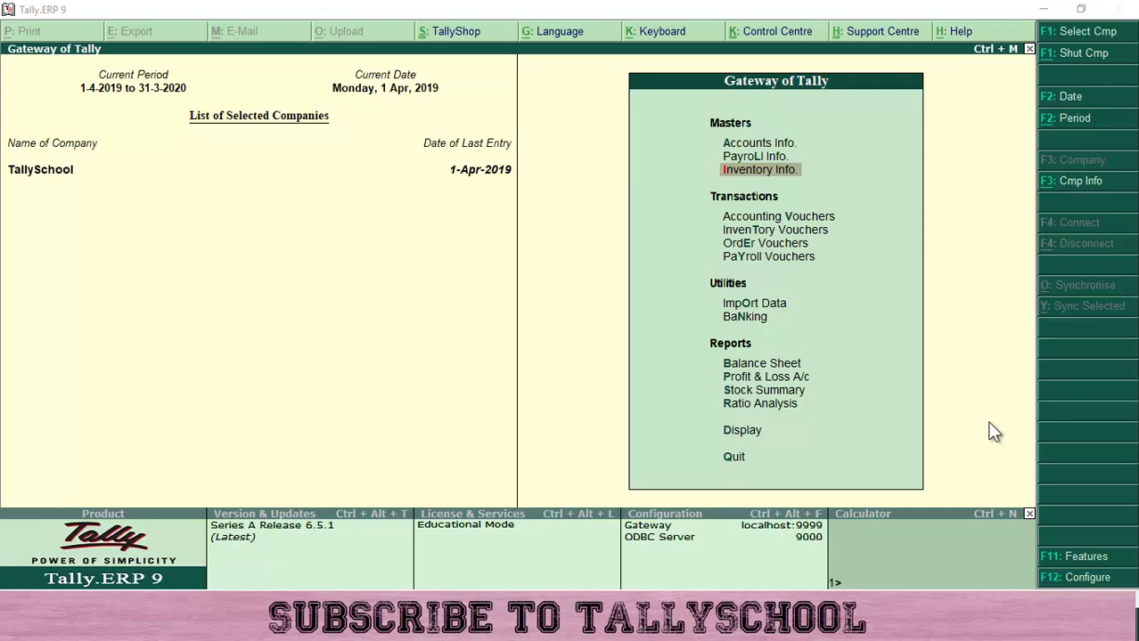
- Start a new single stock item in Inventory Info and name it 'Mobile Phone'
click(748, 171)
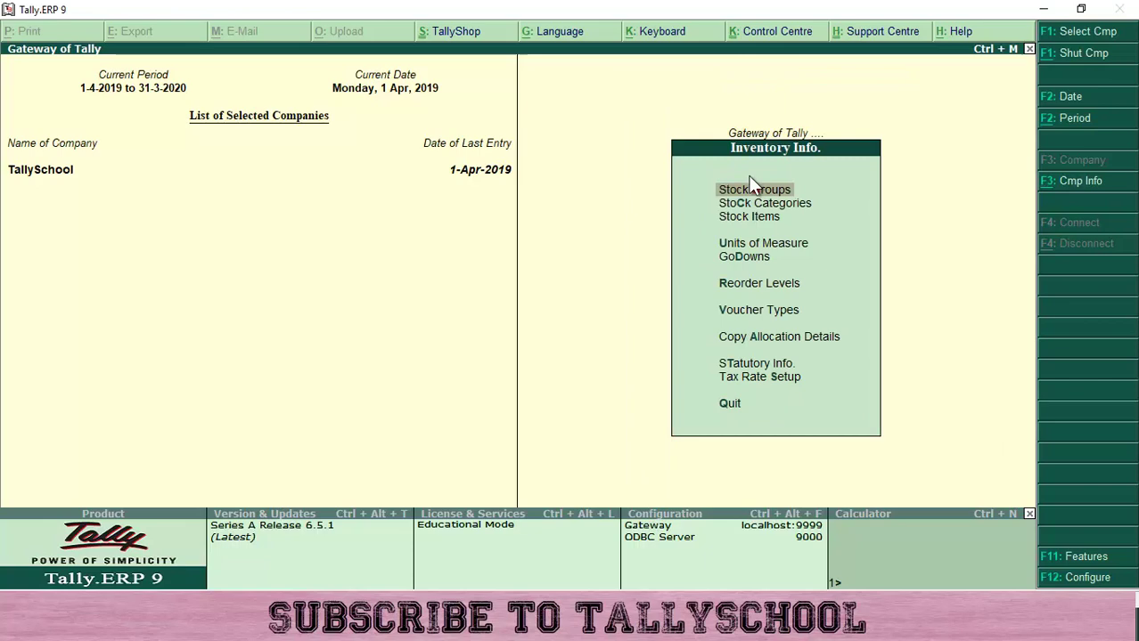
click(751, 216)
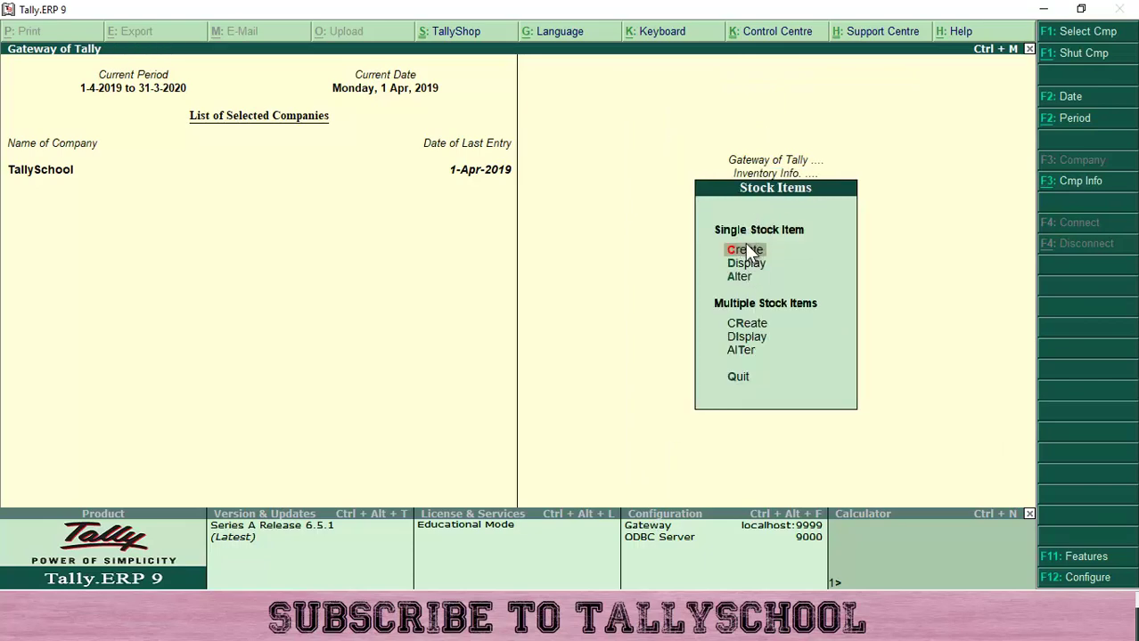
click(746, 251)
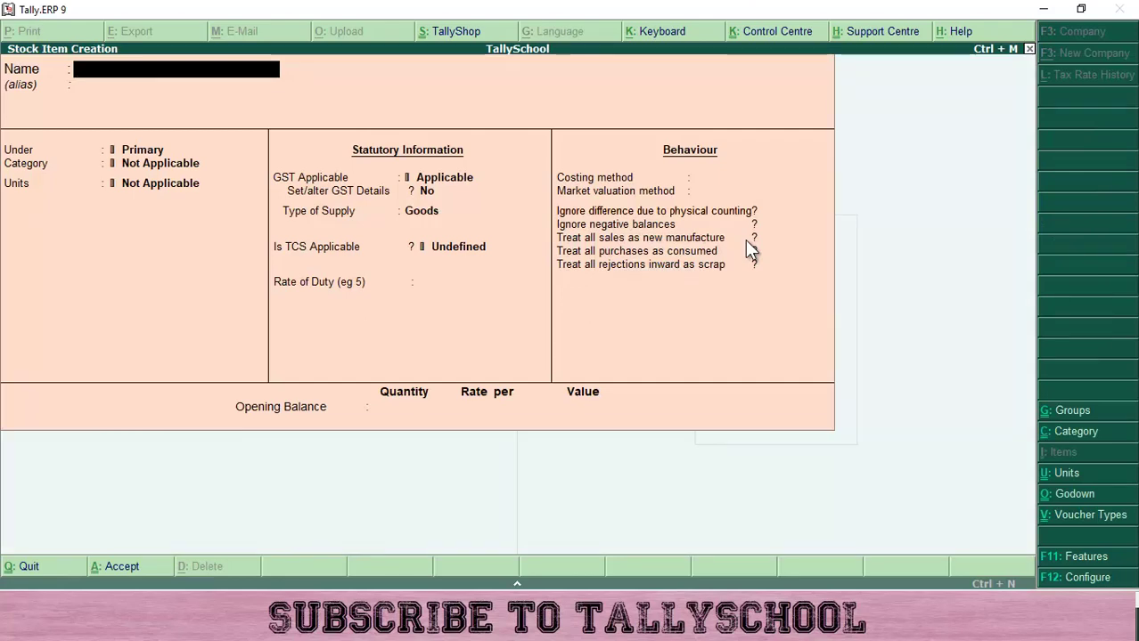
text(Mobile)
text( Phon)
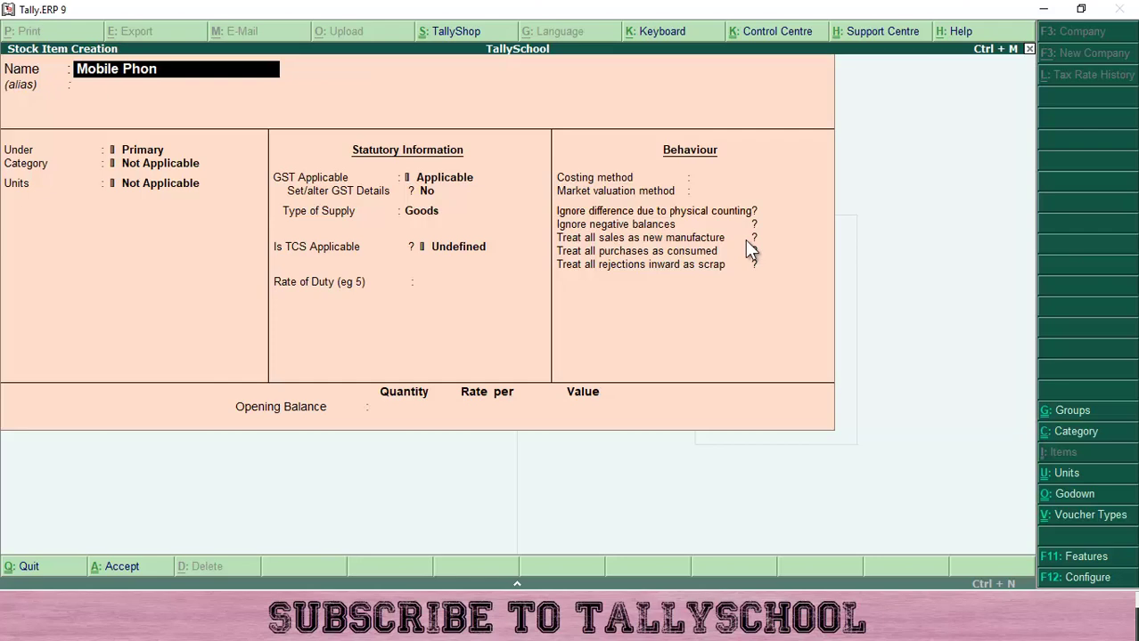
text(e)
- Keep group Primary, set unit to NOS, and keep GST applicable
key(Return)
key(Return)
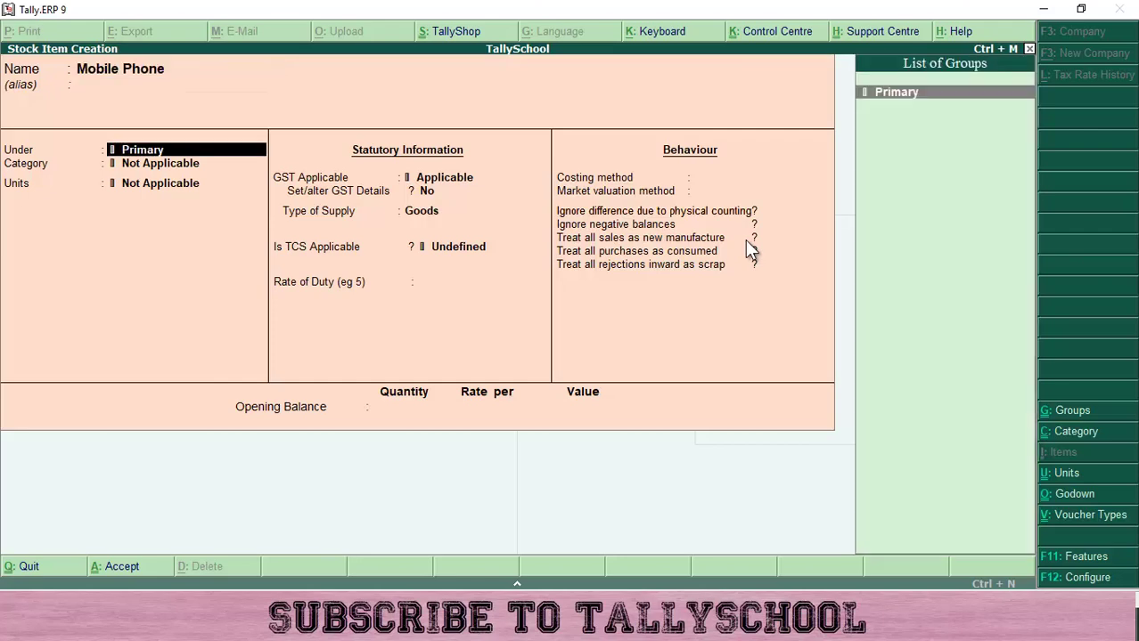
key(Return)
key(Return)
key(Down)
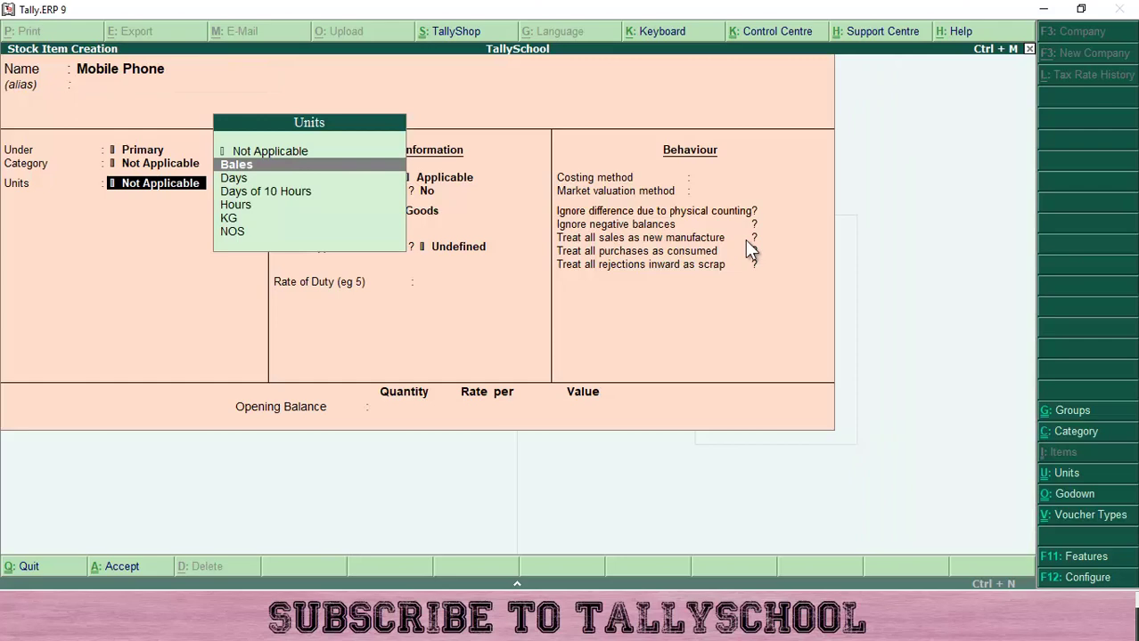
key(Down)
key(Down)
key(Down)
key(Down)
key(Down)
key(Return)
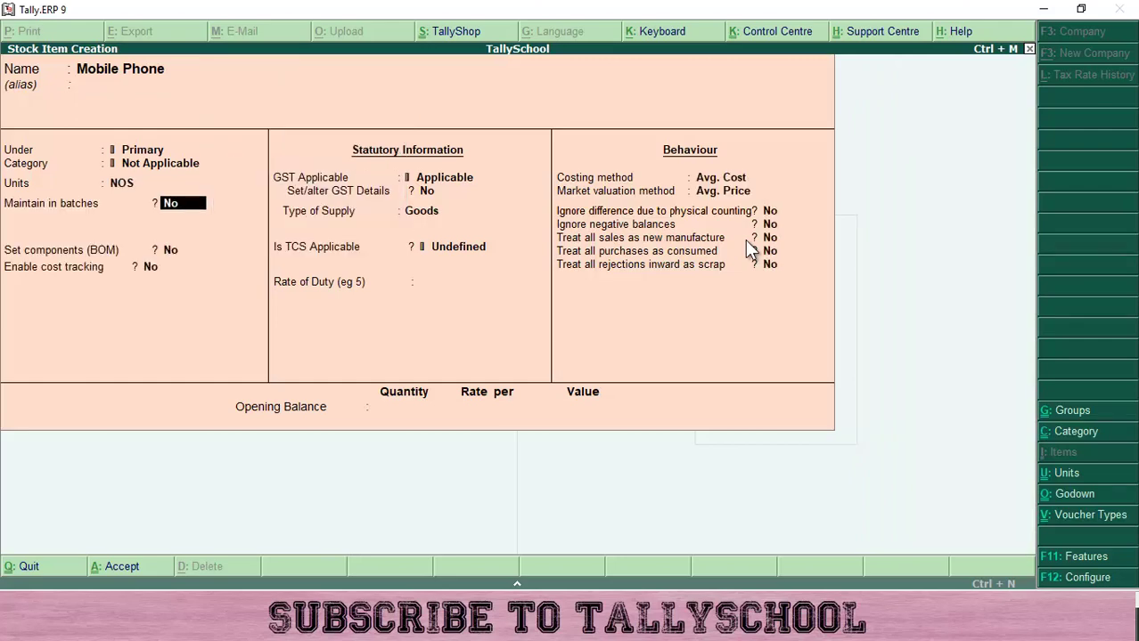
key(Return)
key(Return)
key(Return)
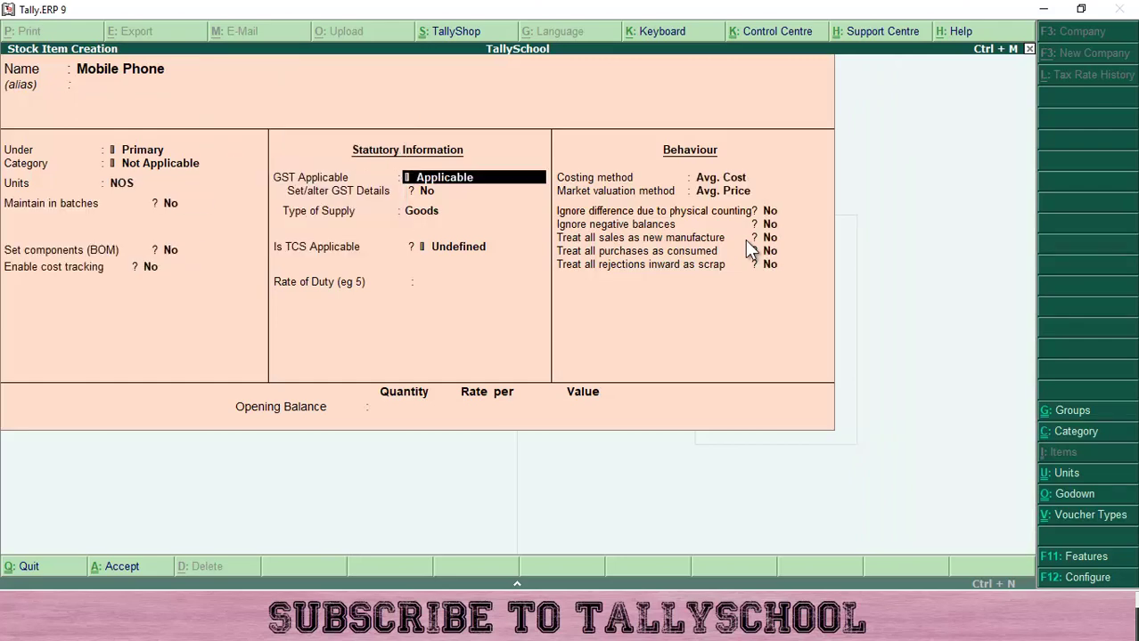
key(Return)
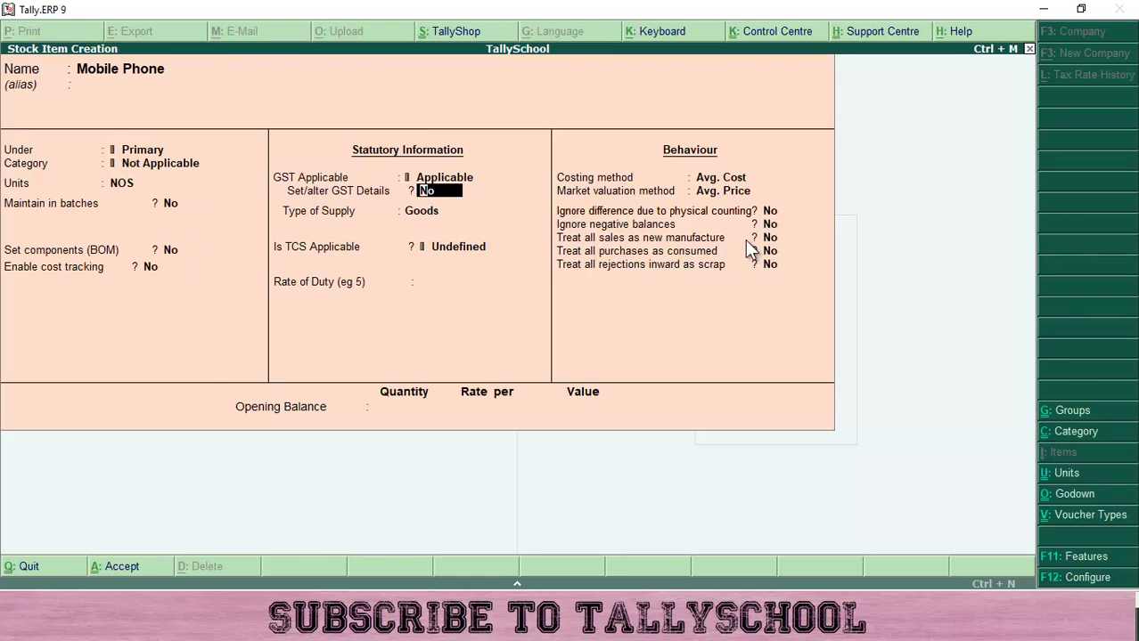
- Answer 'y' at Set/alter GST Details to show Mobile Phone's GST Details screen
text(y)
key(Return)
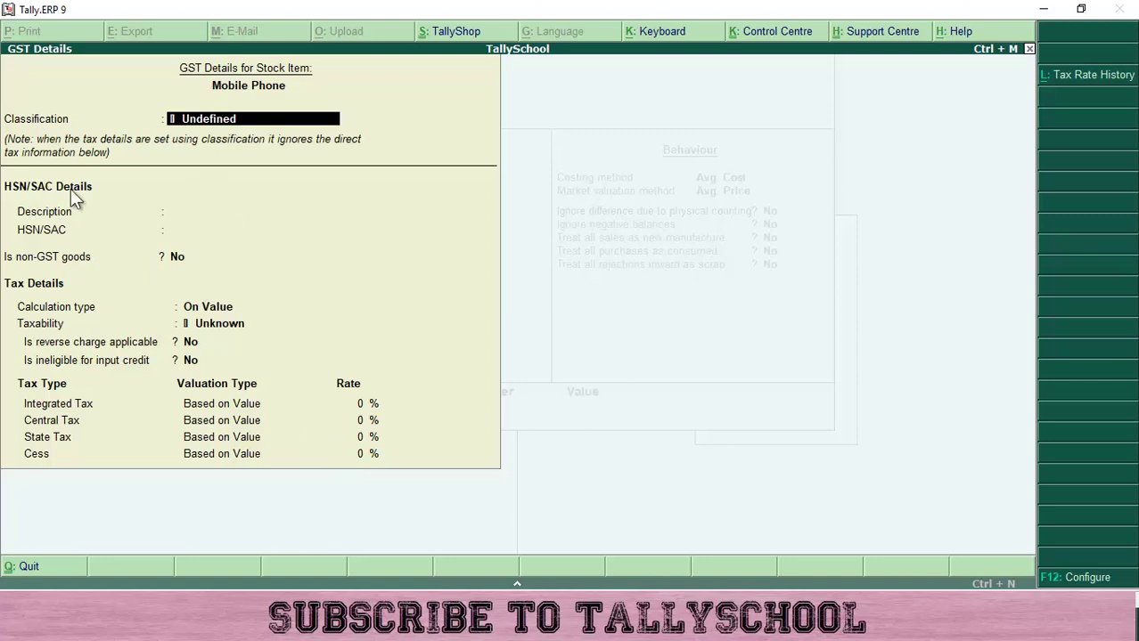
- In F12 GST configuration, switch Allow HSN/SAC details off, then back to Yes
click(1082, 579)
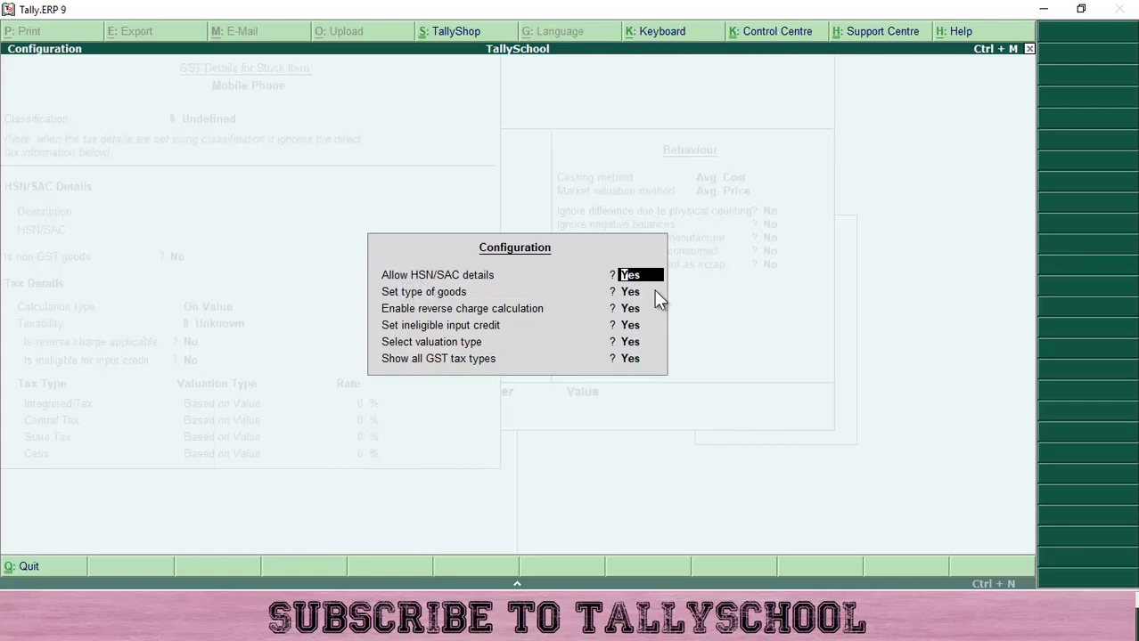
key(Return)
click(656, 298)
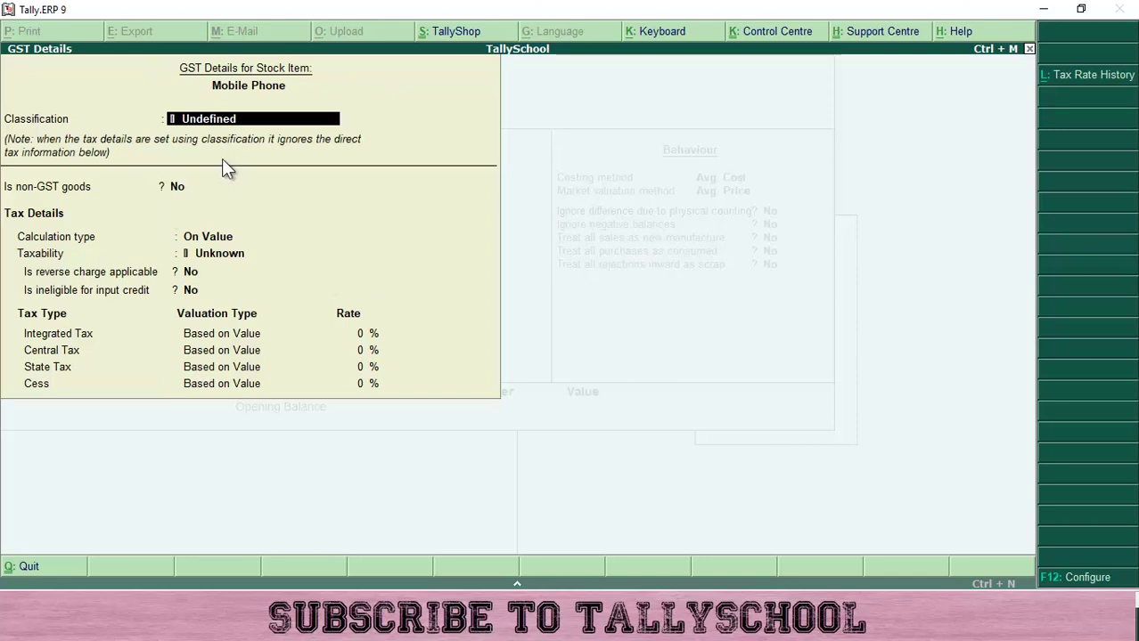
click(1089, 578)
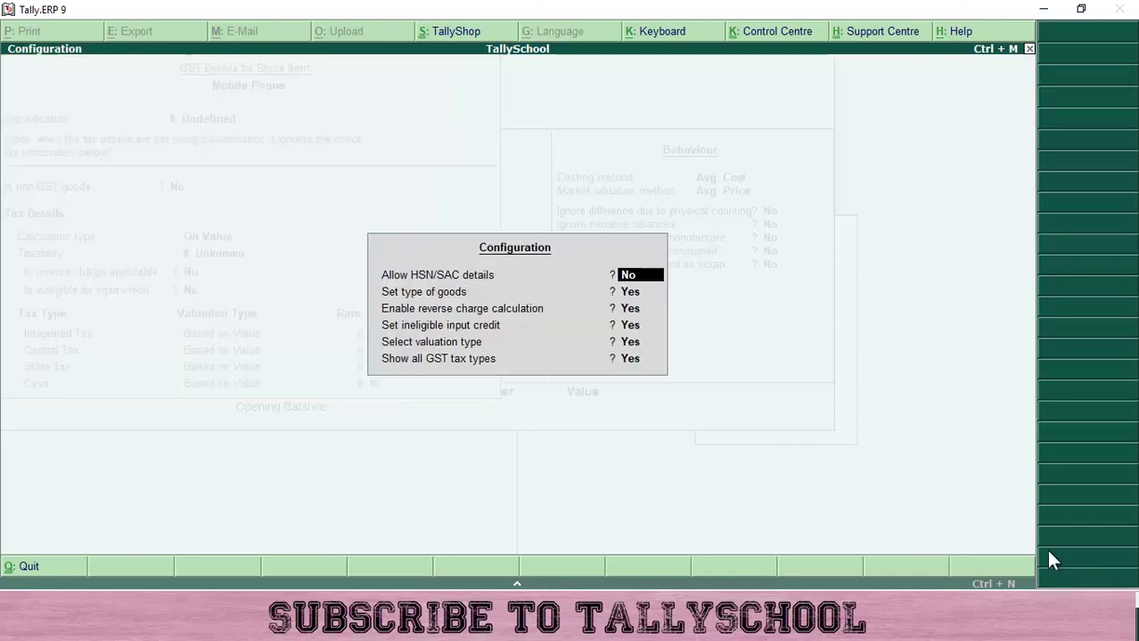
key(y)
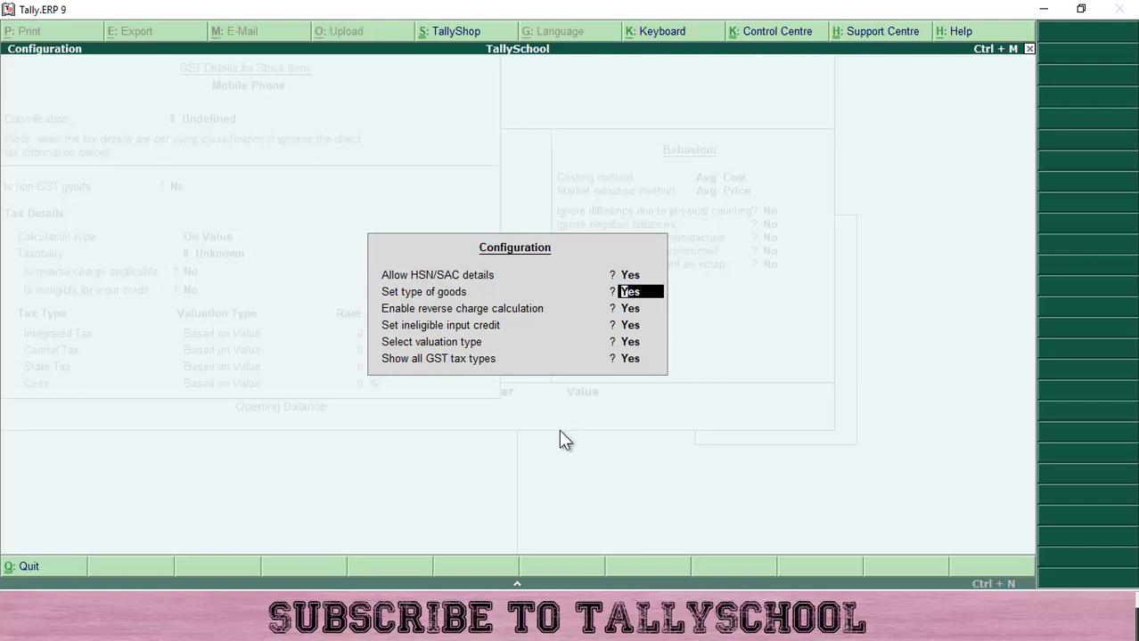
key(ctrl+a)
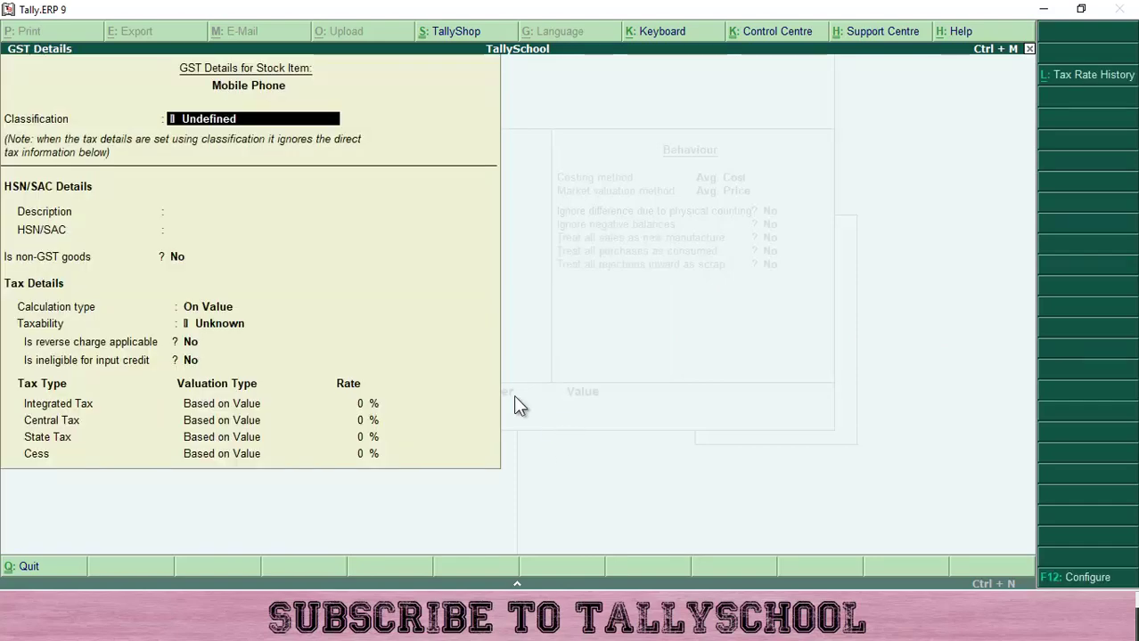